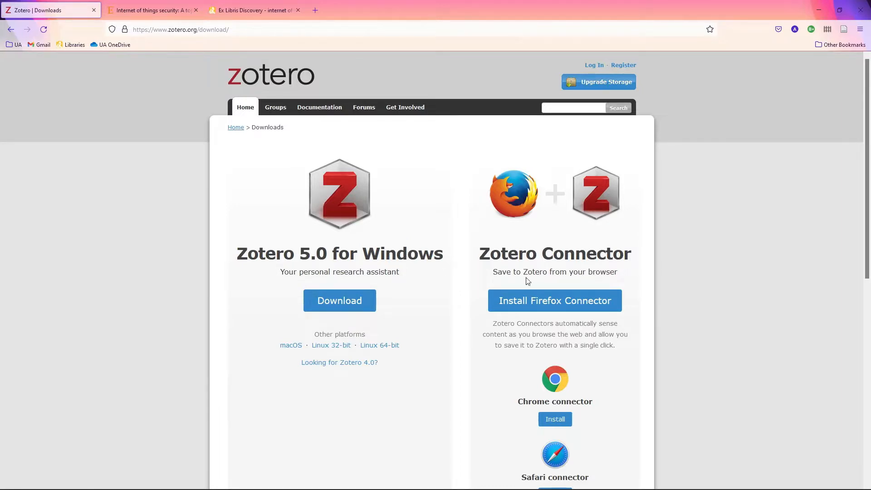
- Switch to Zotero and create a new collection named "Project" under My Library
scroll(751, 310, "down", 2)
scroll(751, 313, "down", 3)
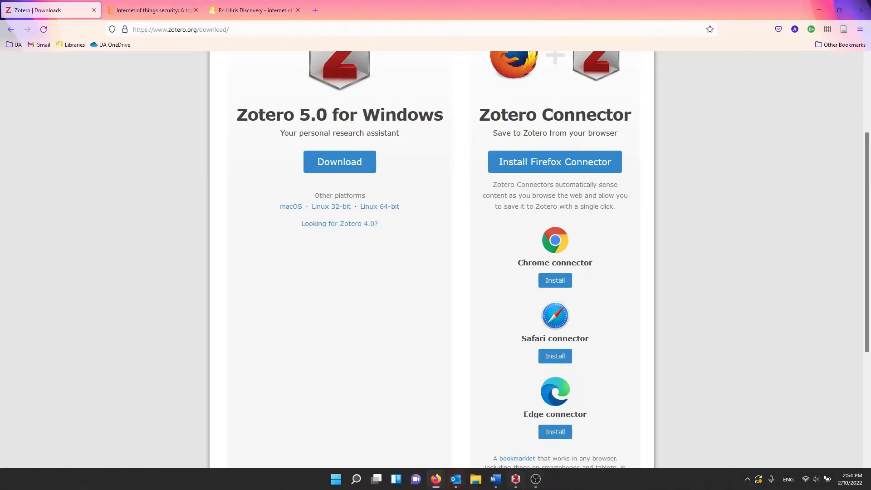
left_click(520, 486)
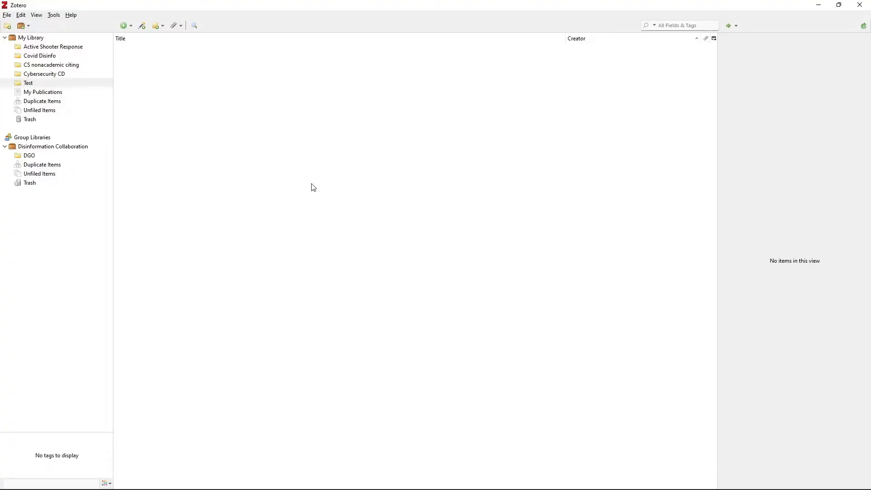
left_click(40, 40)
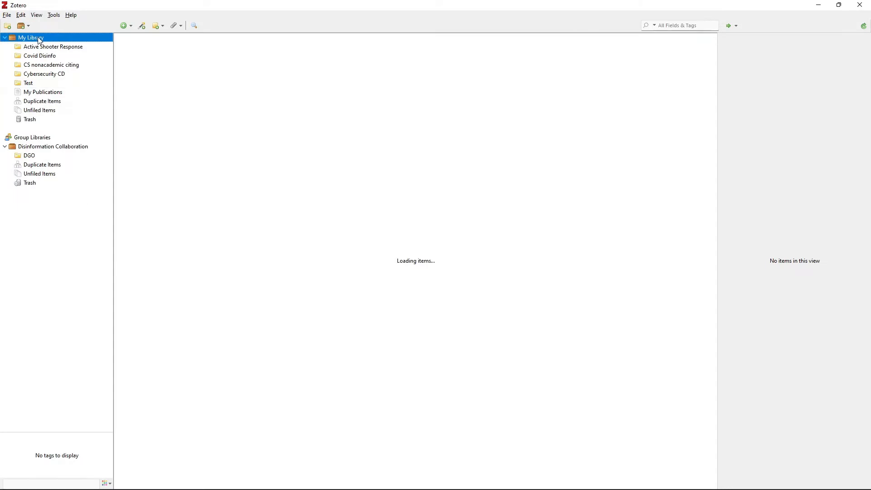
right_click(39, 40)
left_click(71, 58)
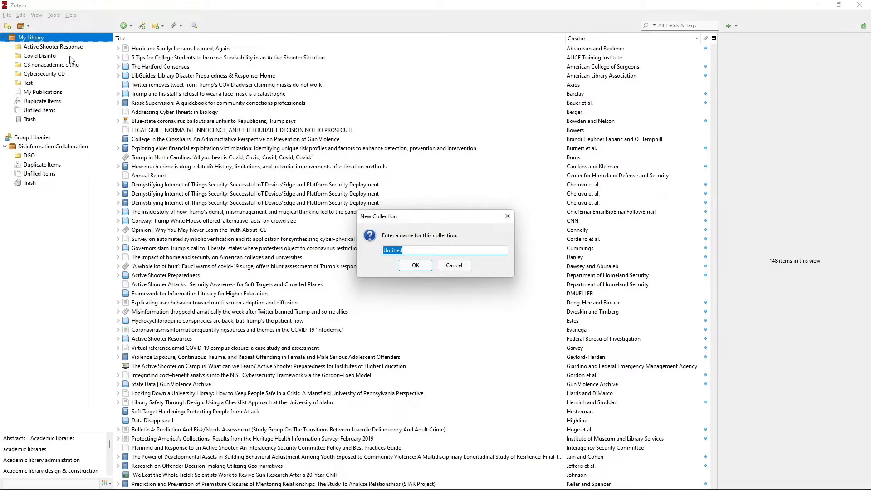
type("Project")
key("Return")
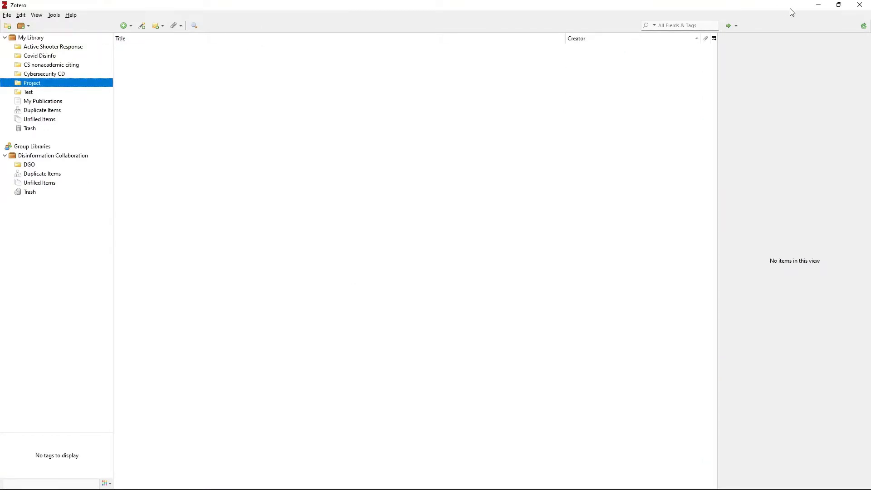
- Return to the browser and save the ScienceDirect article "Internet of things security: A top-down survey" to the Zotero collection Project
left_click(818, 5)
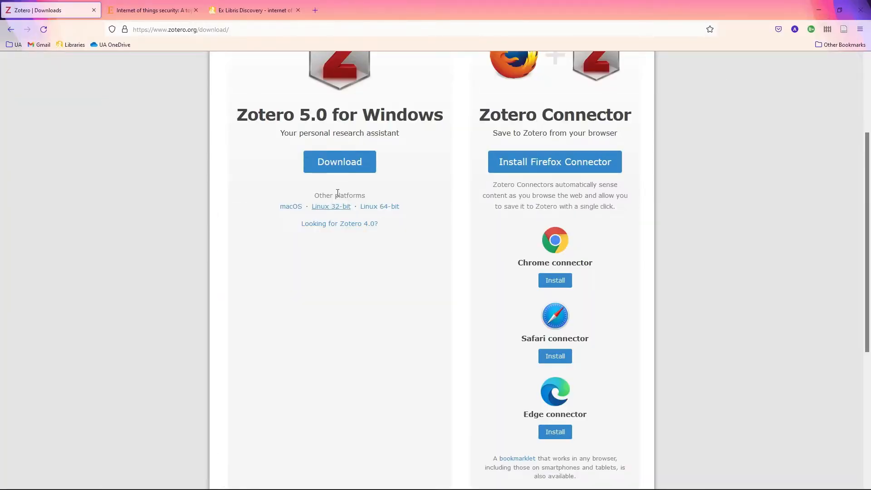
left_click(164, 9)
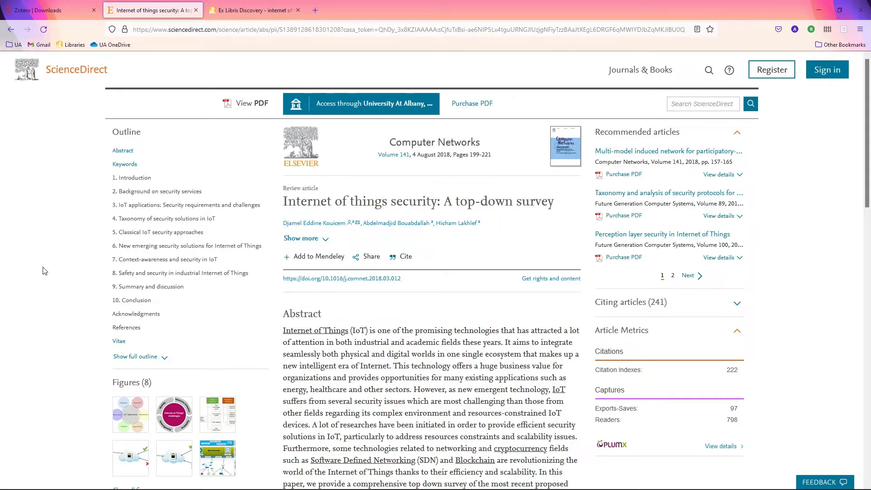
left_click(844, 30)
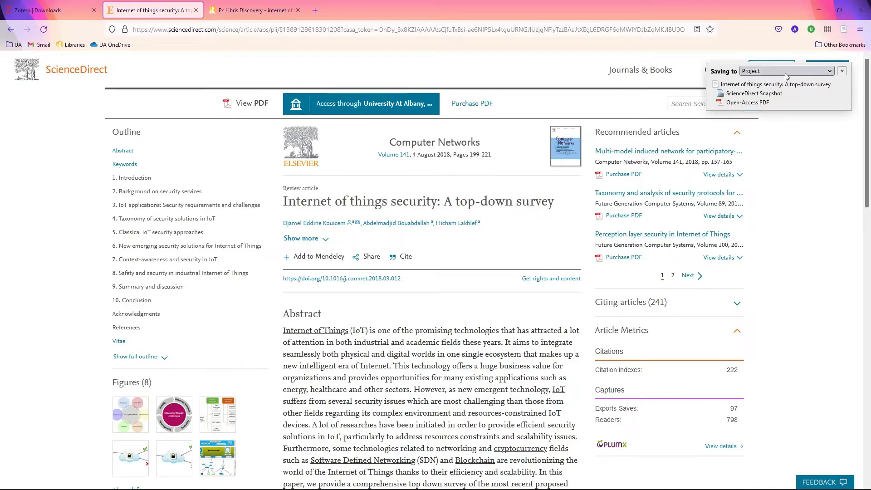
left_click(831, 72)
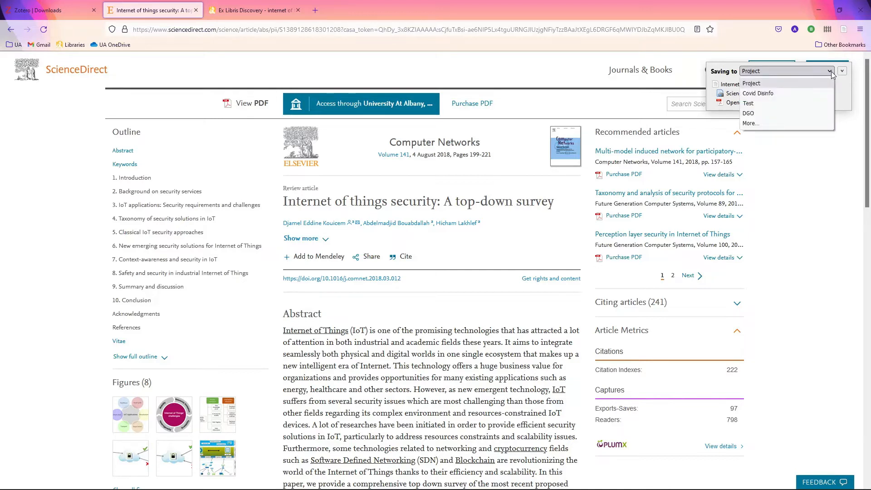
left_click(795, 74)
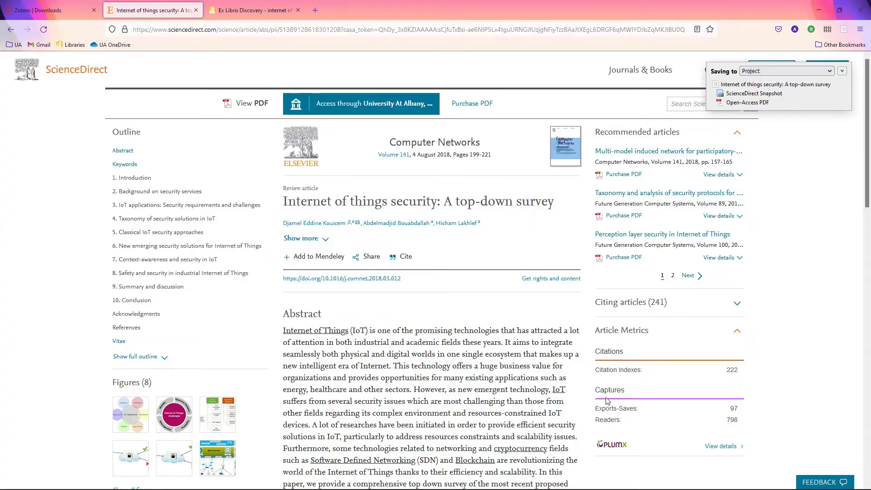
- Switch to Zotero and examine the saved article's title, author and abstract fields
left_click(495, 481)
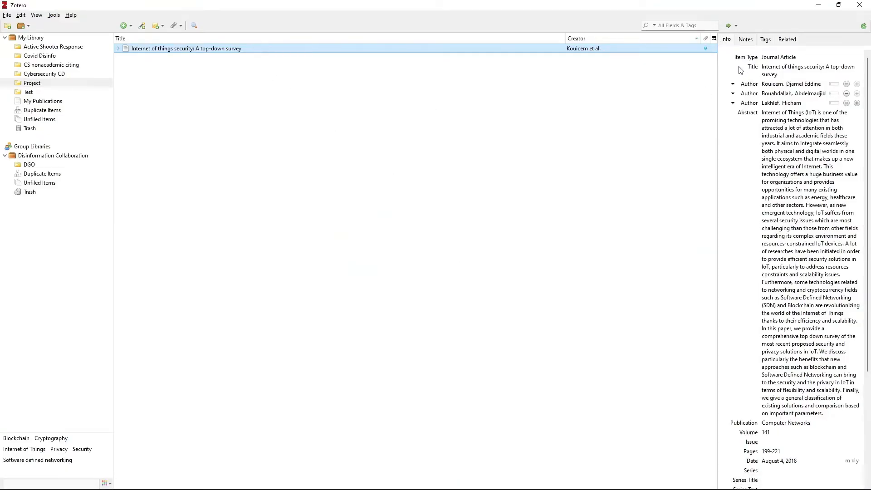
left_click(773, 68)
left_click(777, 83)
left_click(784, 119)
left_click(767, 205)
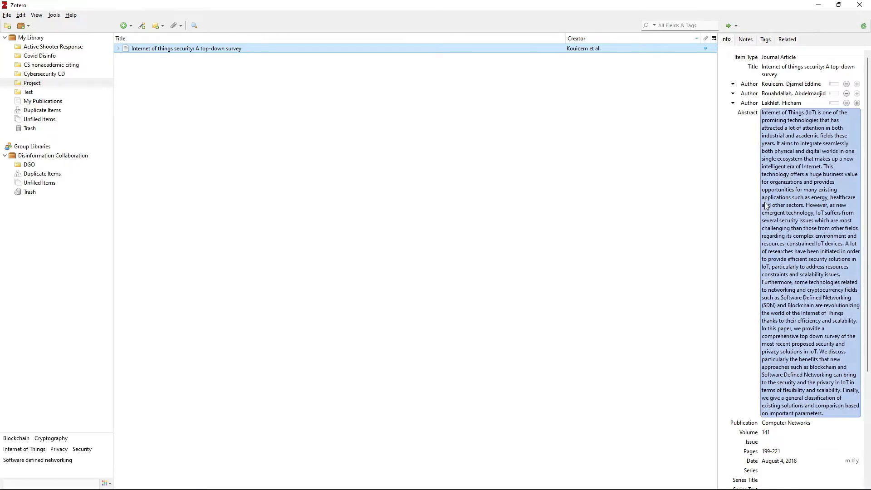
key("Escape")
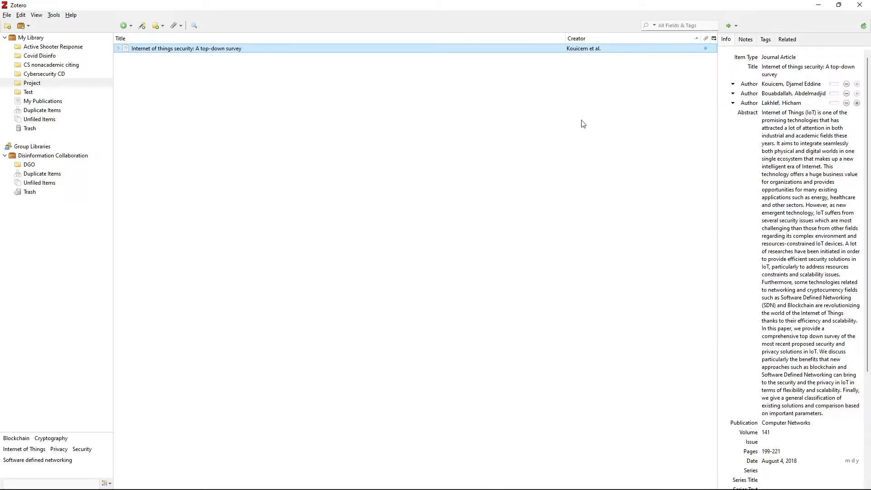
- Open the library book's OAPEN Free PDF in the browser, save that page to the Project collection, and check the item in Zotero
left_click(818, 5)
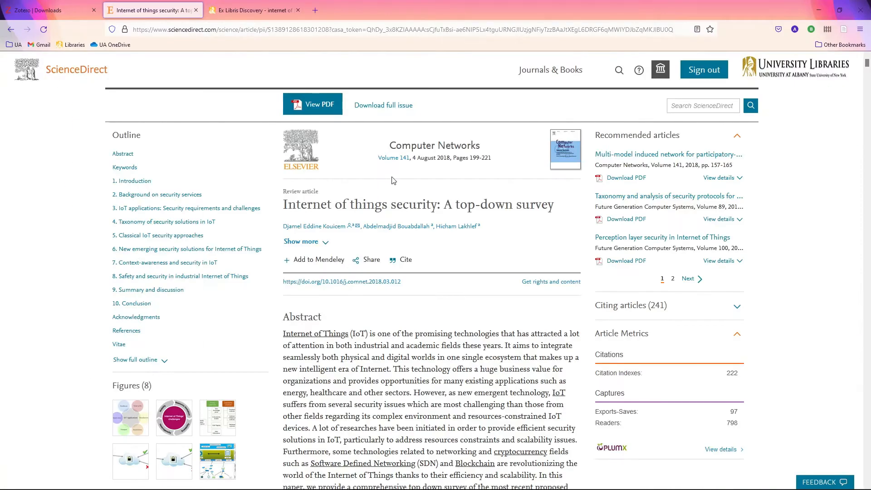
left_click(252, 10)
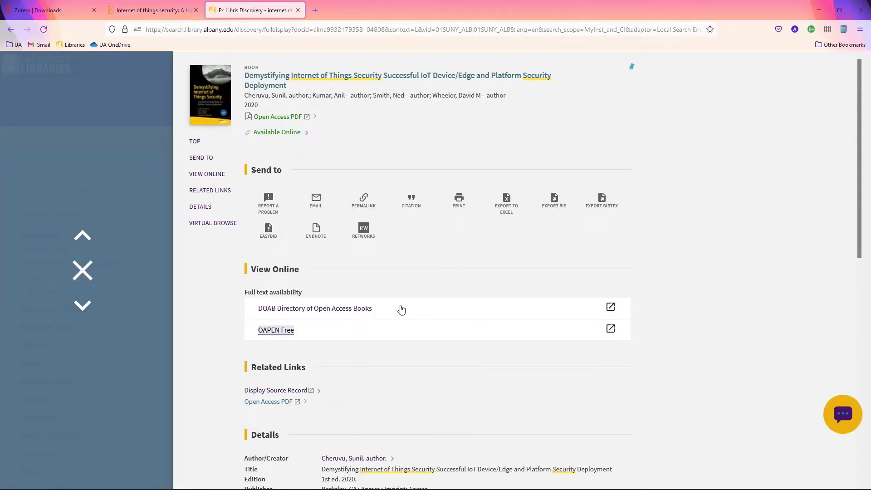
left_click(276, 331)
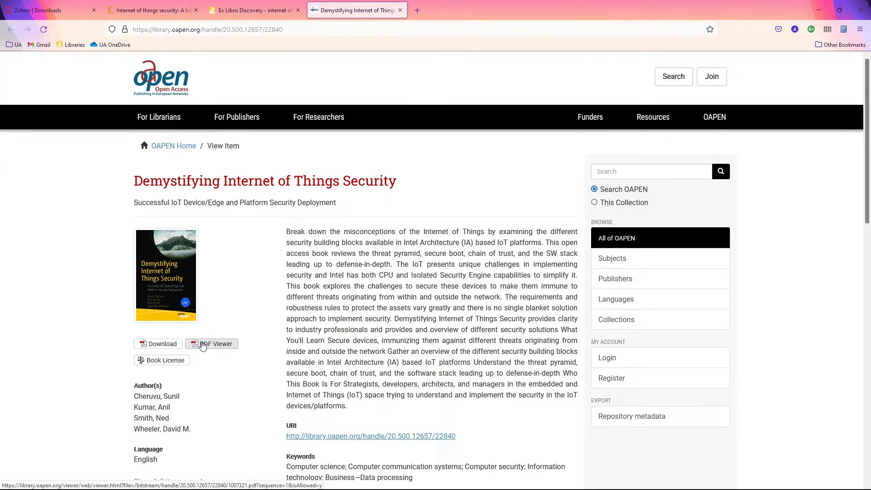
left_click(203, 344)
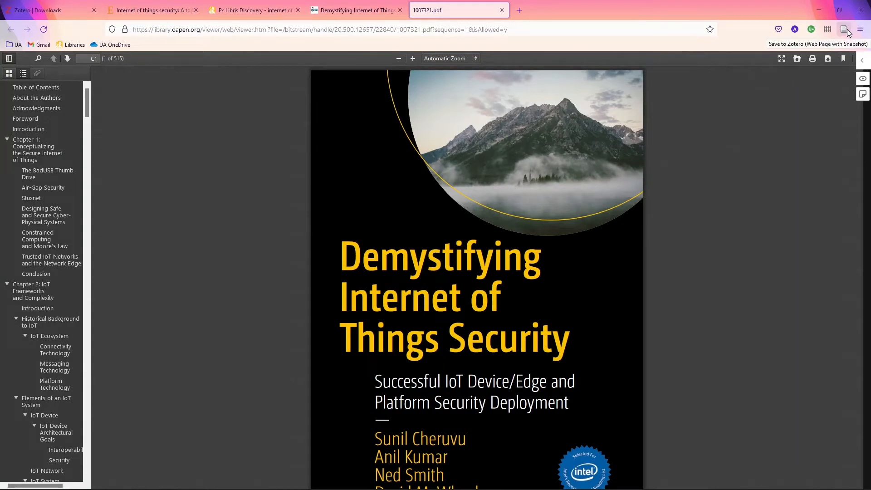
left_click(843, 31)
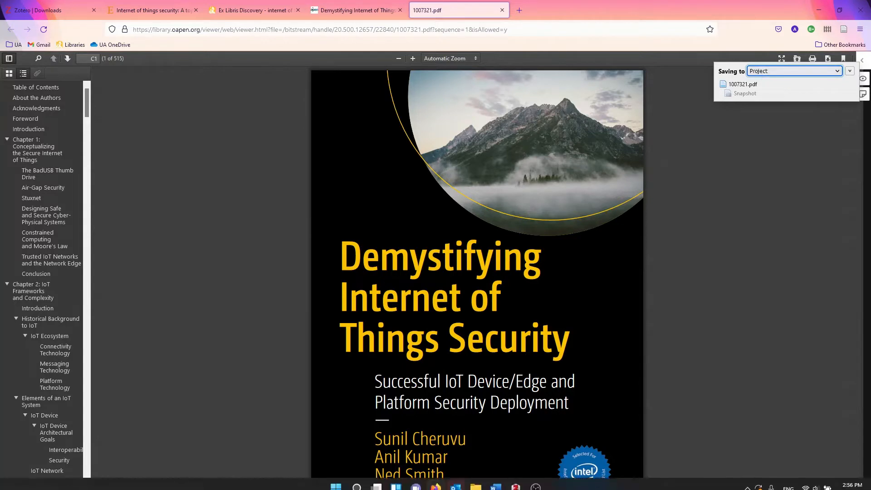
mouse_move(522, 480)
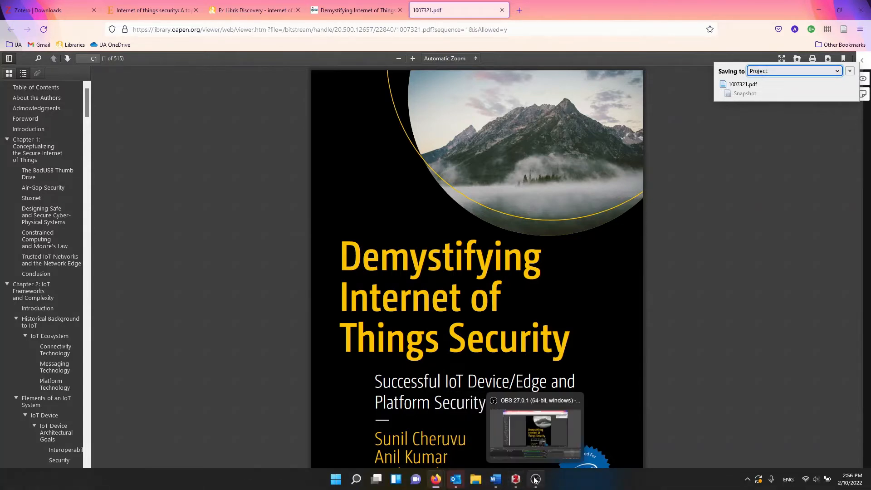
left_click(520, 483)
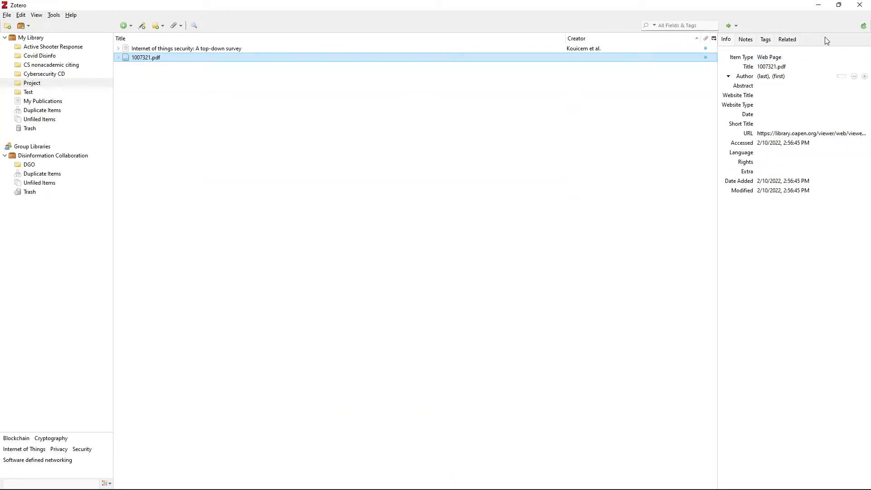
- Save the book "Demystifying Internet of Things Security" from its OAPEN record page to the Project collection and check its details in Zotero
left_click(820, 7)
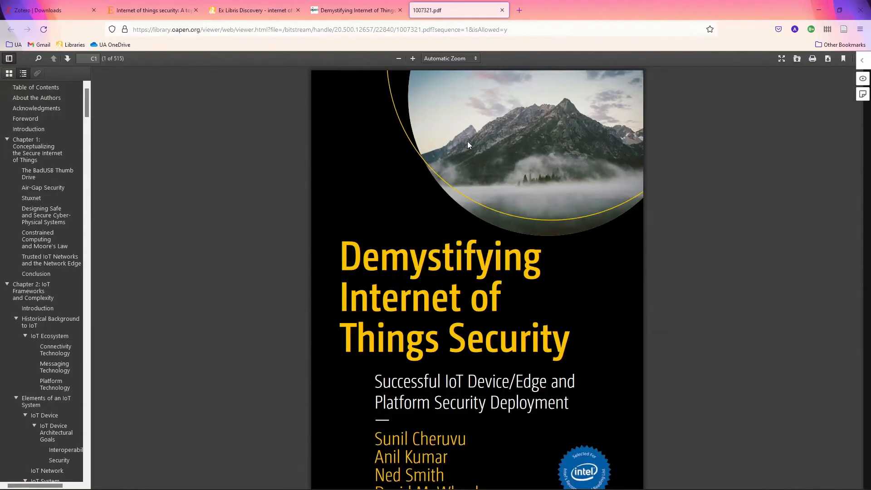
left_click(356, 13)
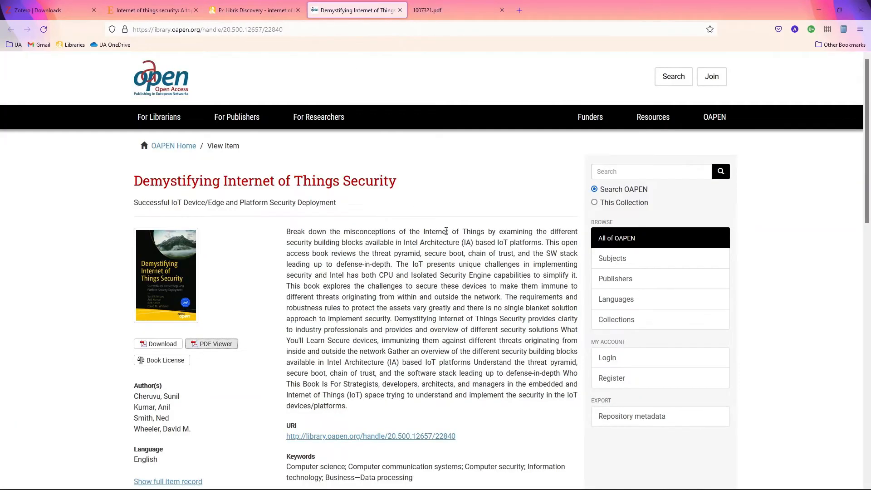
left_click(842, 31)
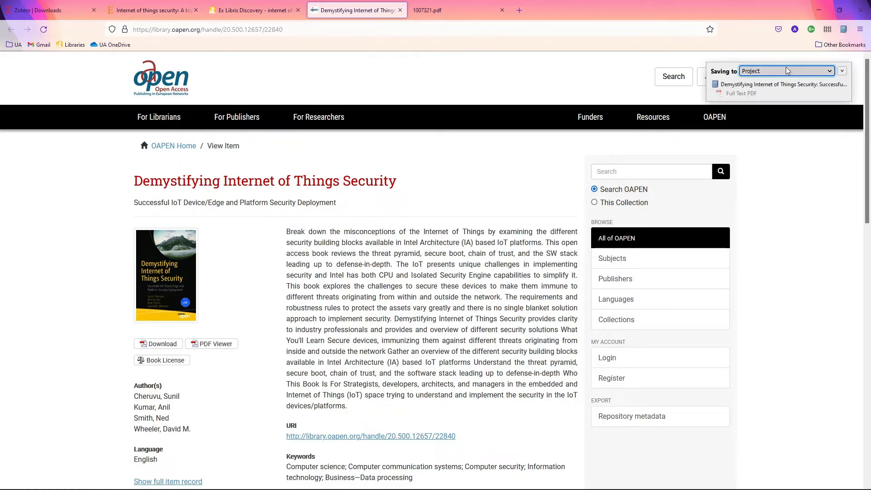
mouse_move(571, 483)
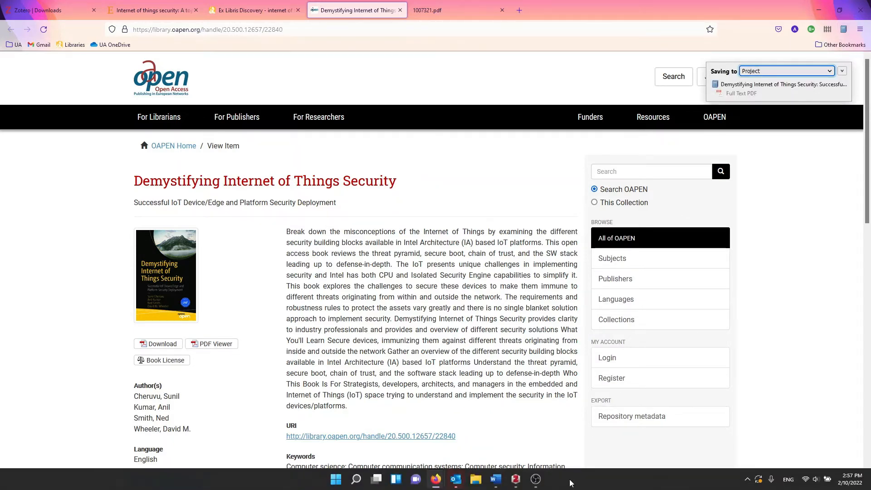
left_click(516, 479)
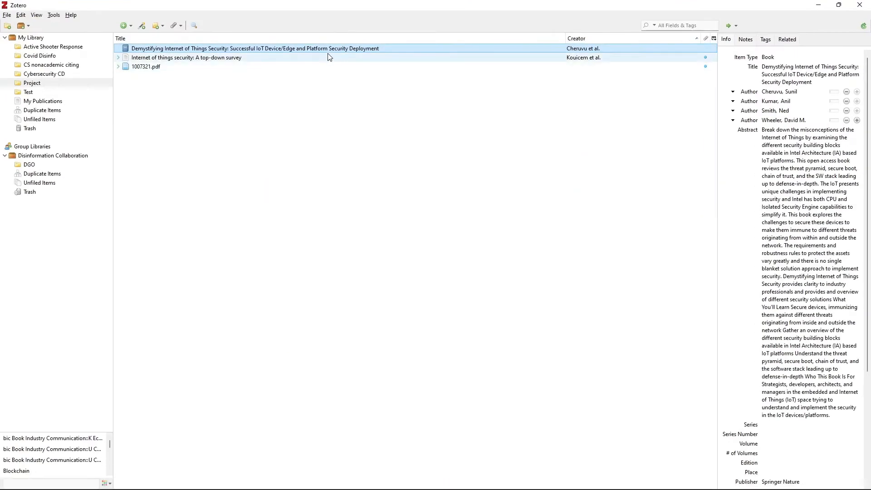
left_click(783, 265)
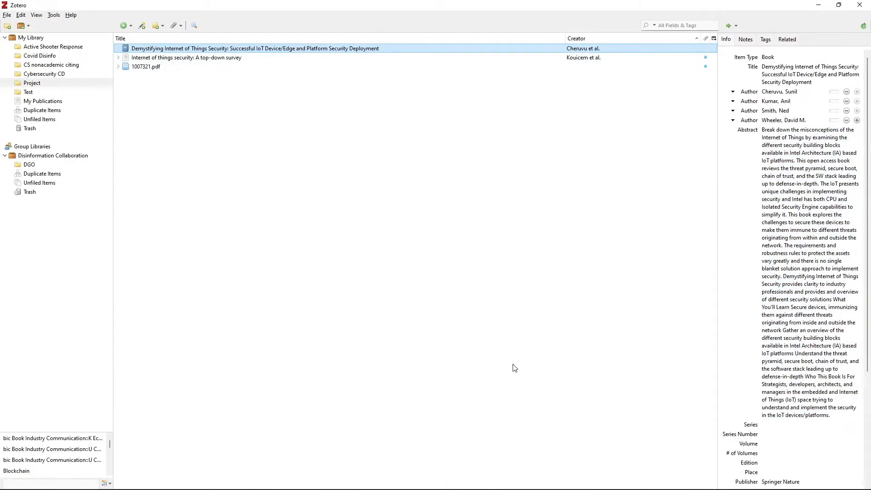
- Switch to the Word document, start a Zotero citation at the end of the first sentence, and accept APA 7th edition with citations stored as fields
mouse_move(510, 489)
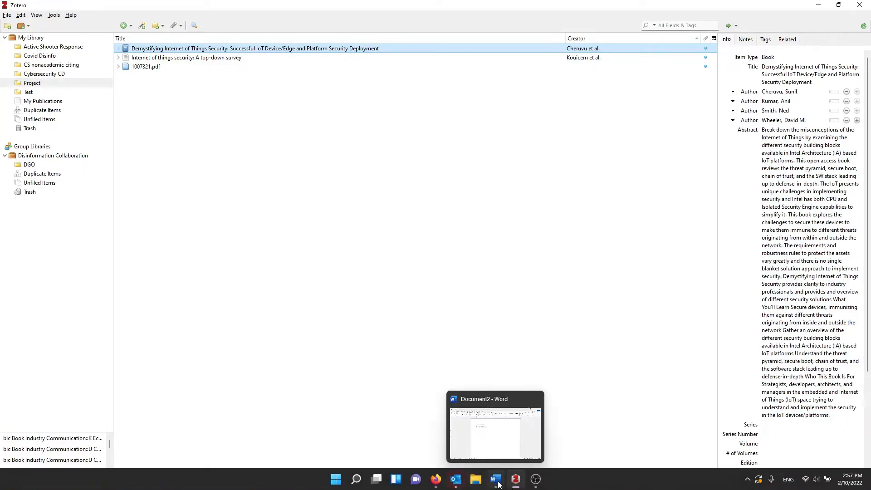
left_click(498, 485)
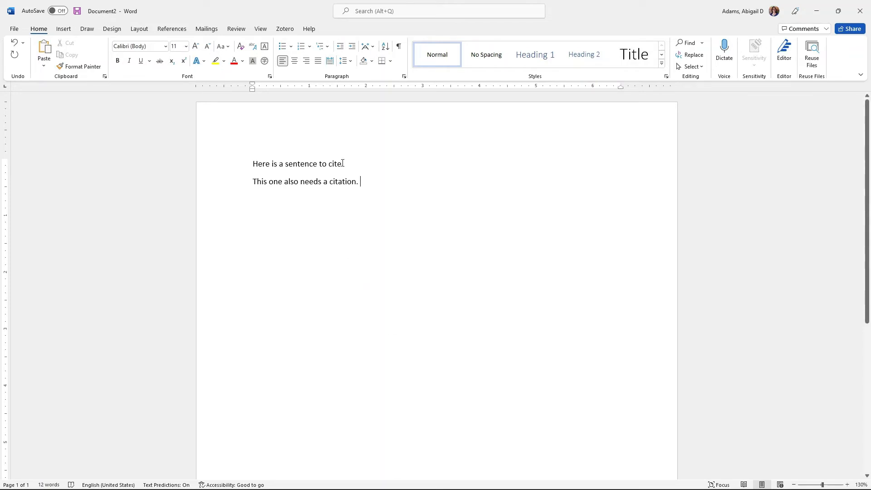
left_click(277, 32)
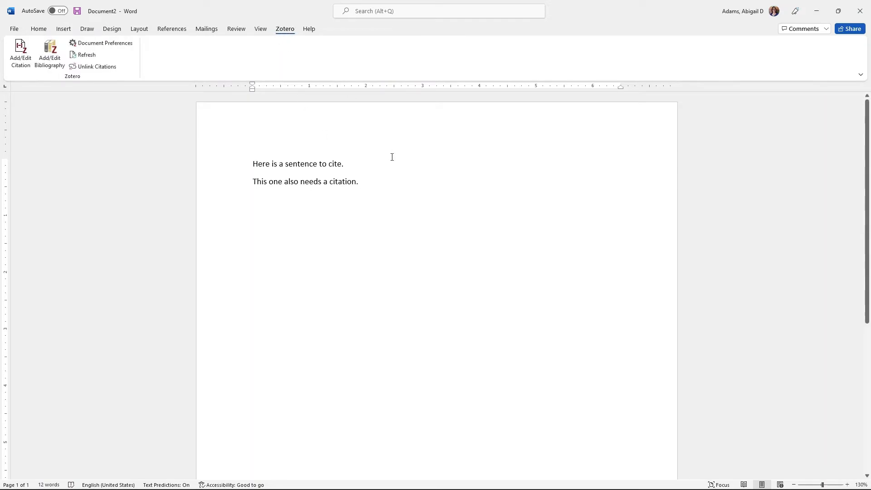
left_click(342, 164)
left_click(19, 67)
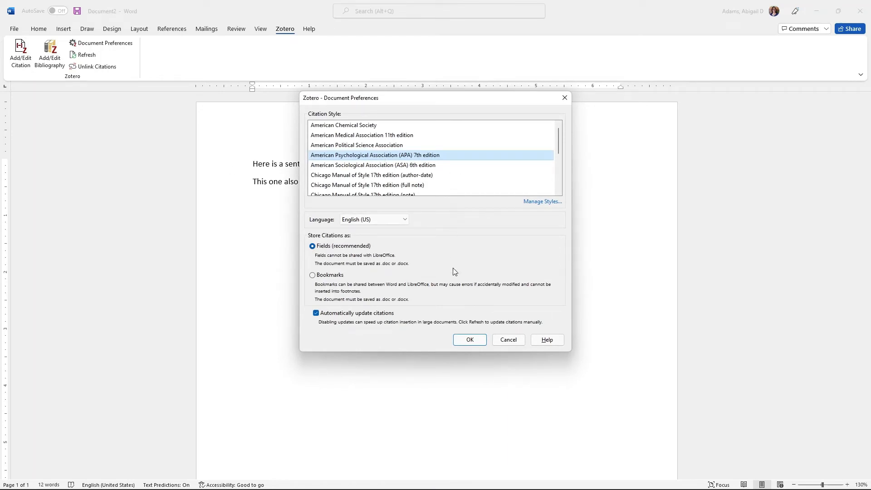
left_click(468, 340)
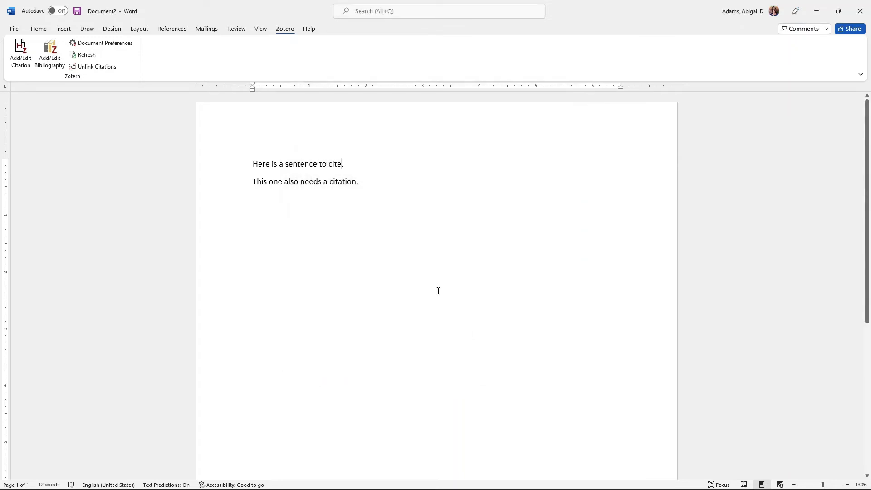
- Cite the article "Internet of things security: A top-down survey" with page number p. 114 at the end of the first sentence
key("ctrl+alt+a")
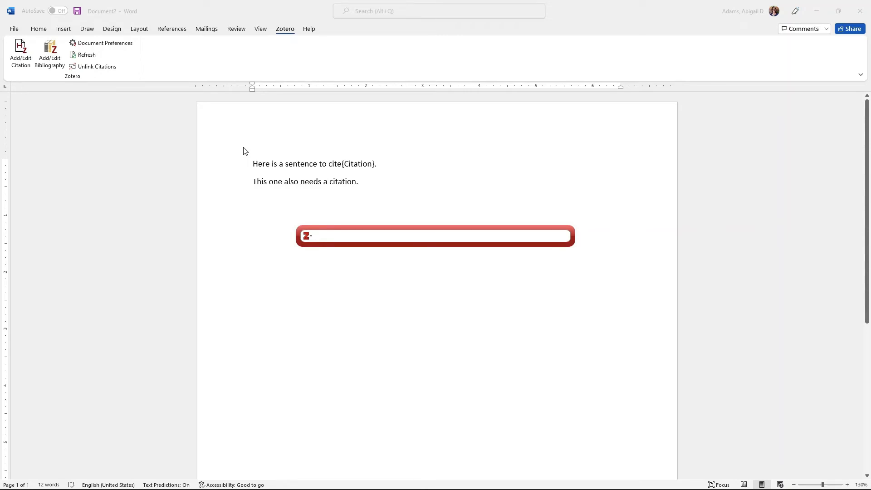
type("kou")
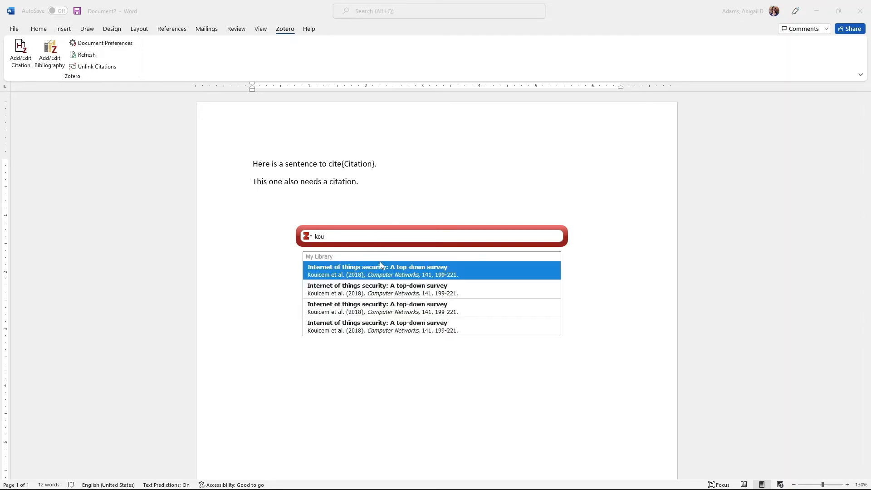
left_click(382, 267)
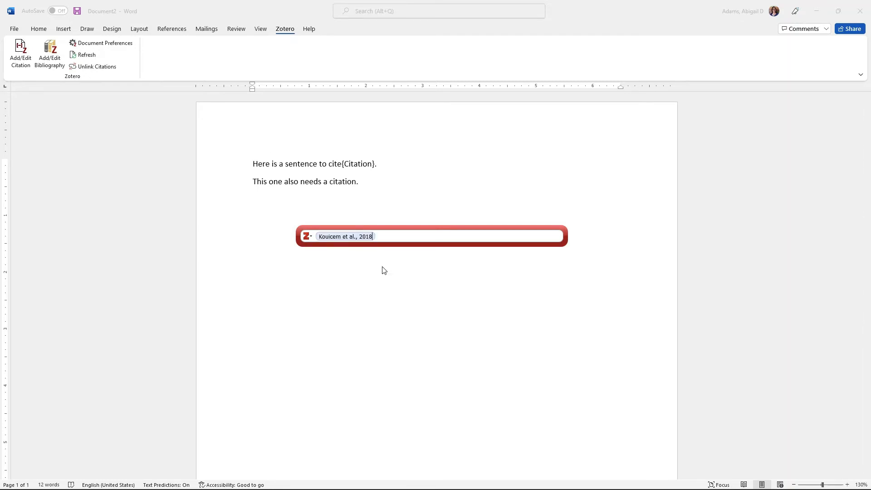
type("p. 114")
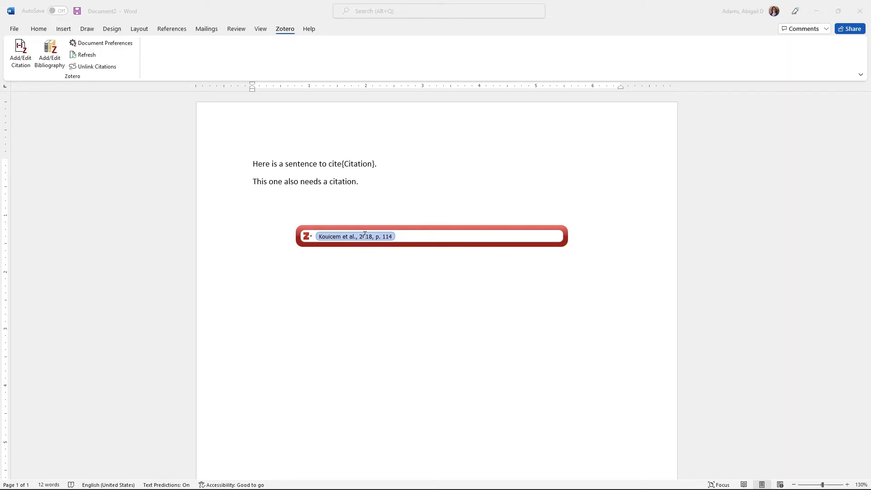
key("Return")
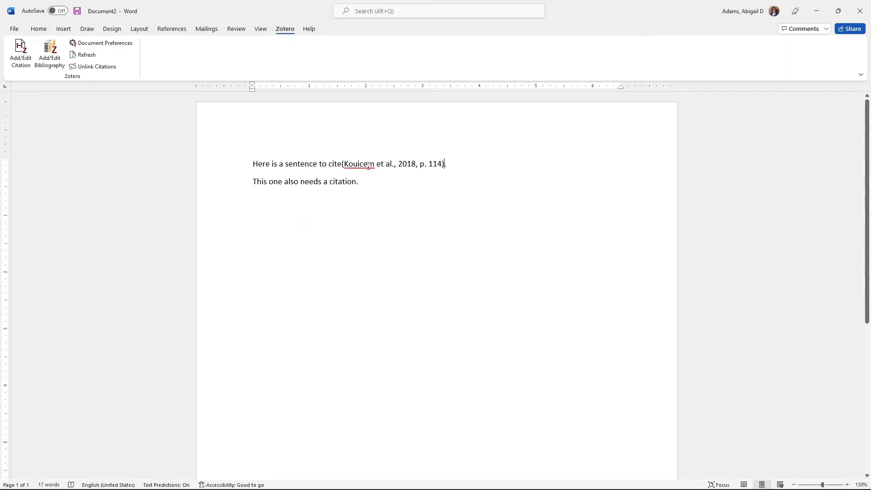
- Insert a Zotero citation for the 2020 book "Demystifying Internet of Things Security" after the second sentence
left_click(358, 181)
left_click(22, 66)
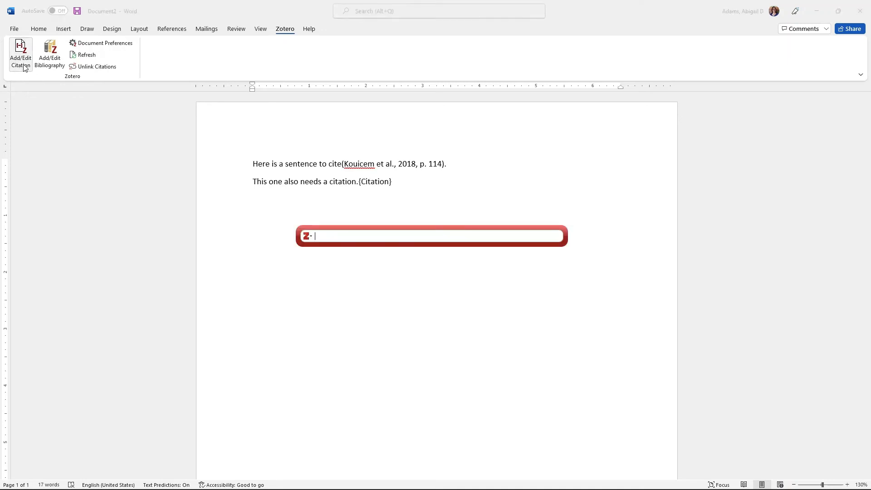
type("cher")
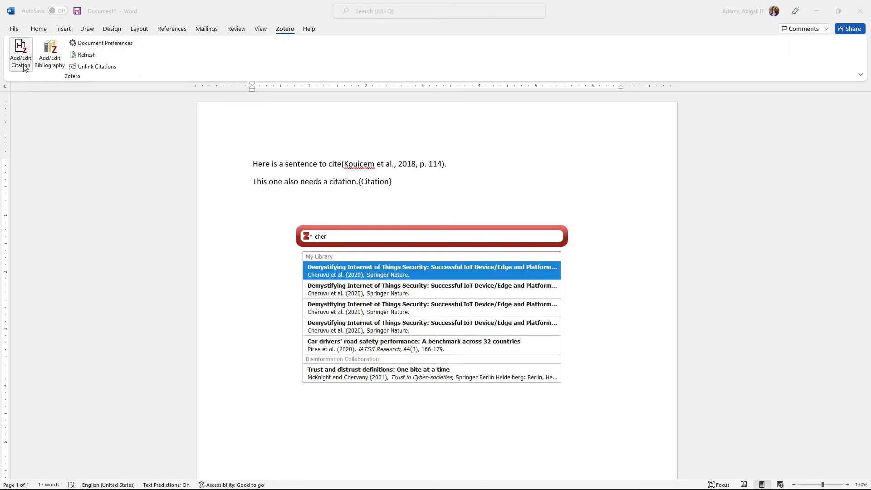
left_click(384, 271)
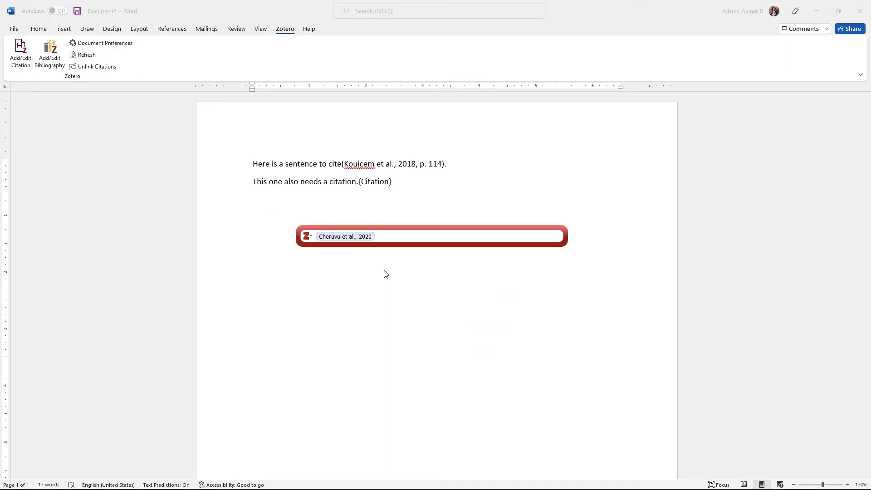
key("Return")
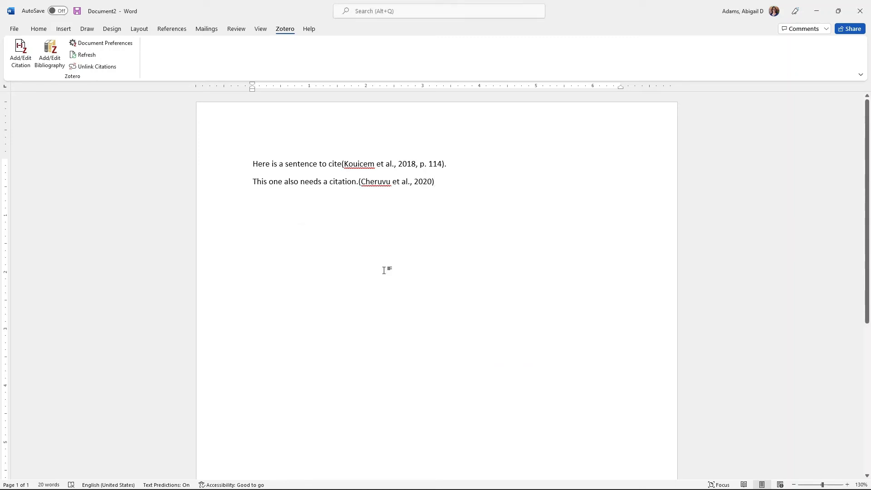
- Add a new paragraph below the second sentence and insert the Zotero bibliography of the cited sources there
key("Return")
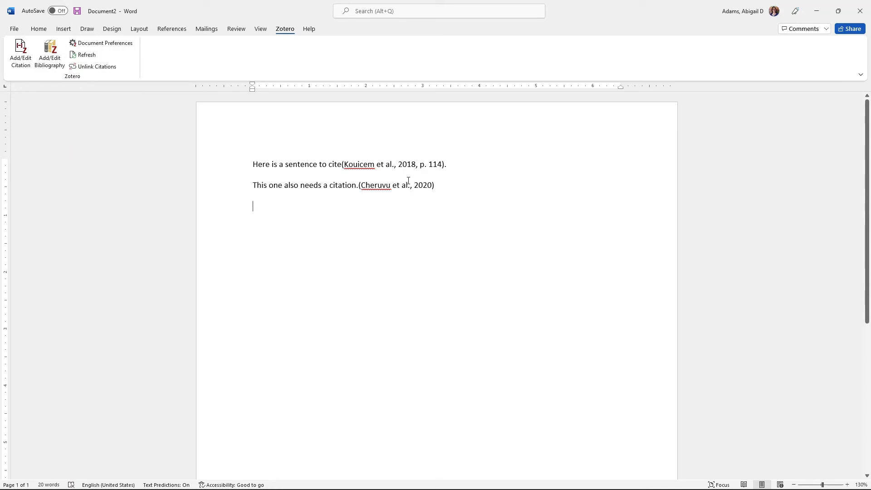
left_click(50, 62)
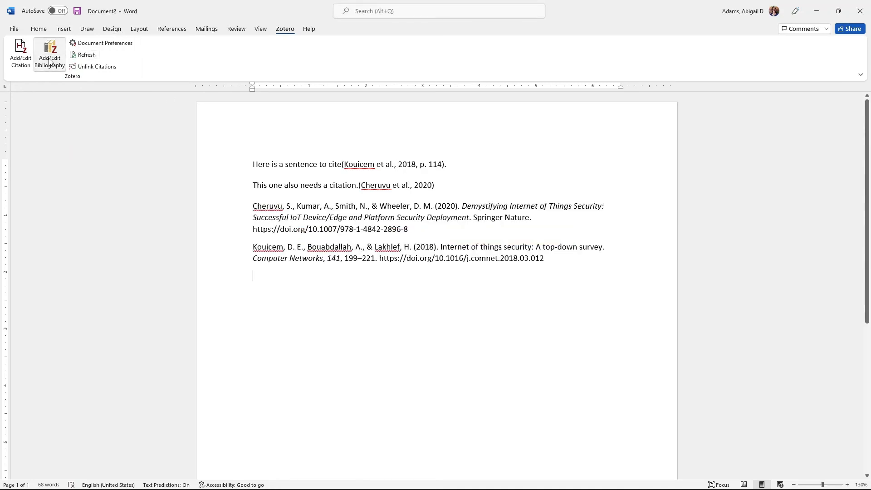